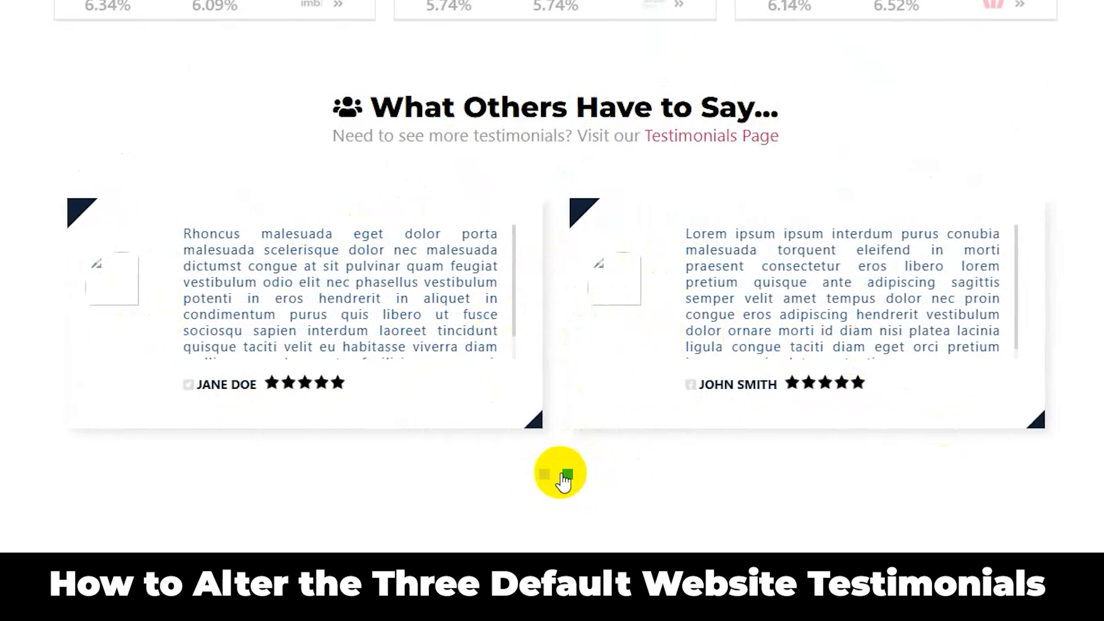
Step: Review the testimonials carousel on the website's front page and locate the Testimonials link in the footer
left_click(548, 475)
left_click(568, 476)
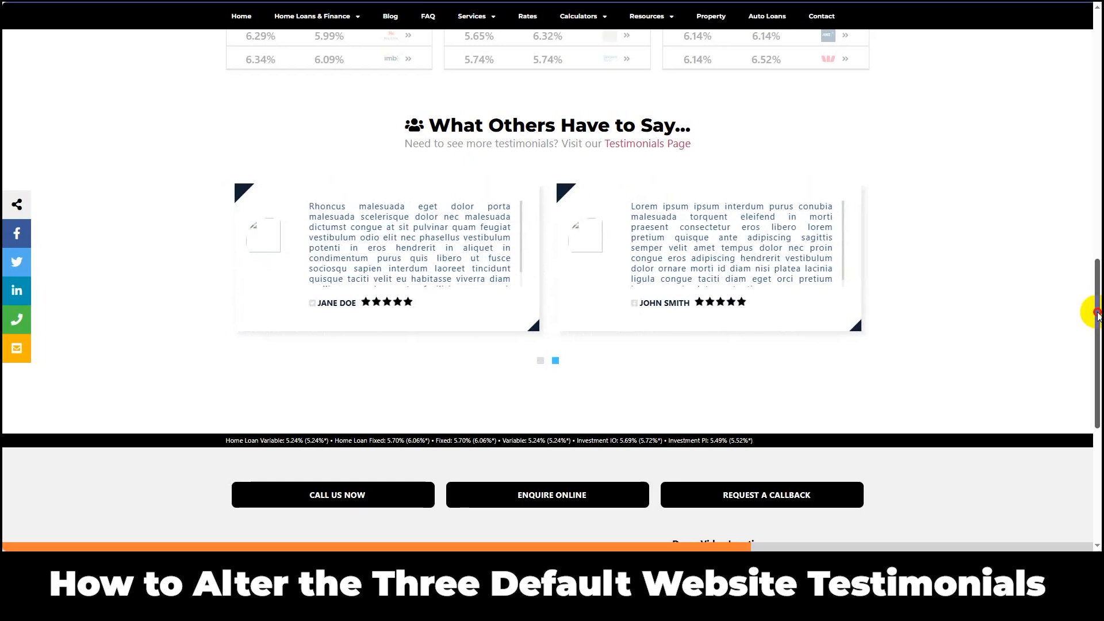
scroll(1097, 313, "down", 6)
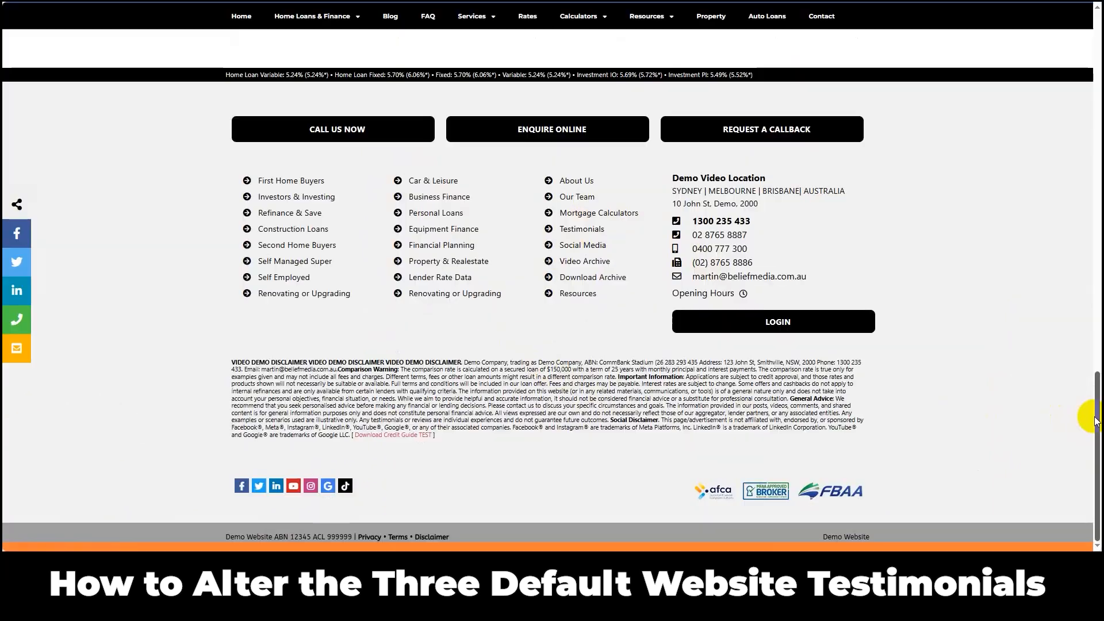
left_click_drag(1094, 415, 1092, 60)
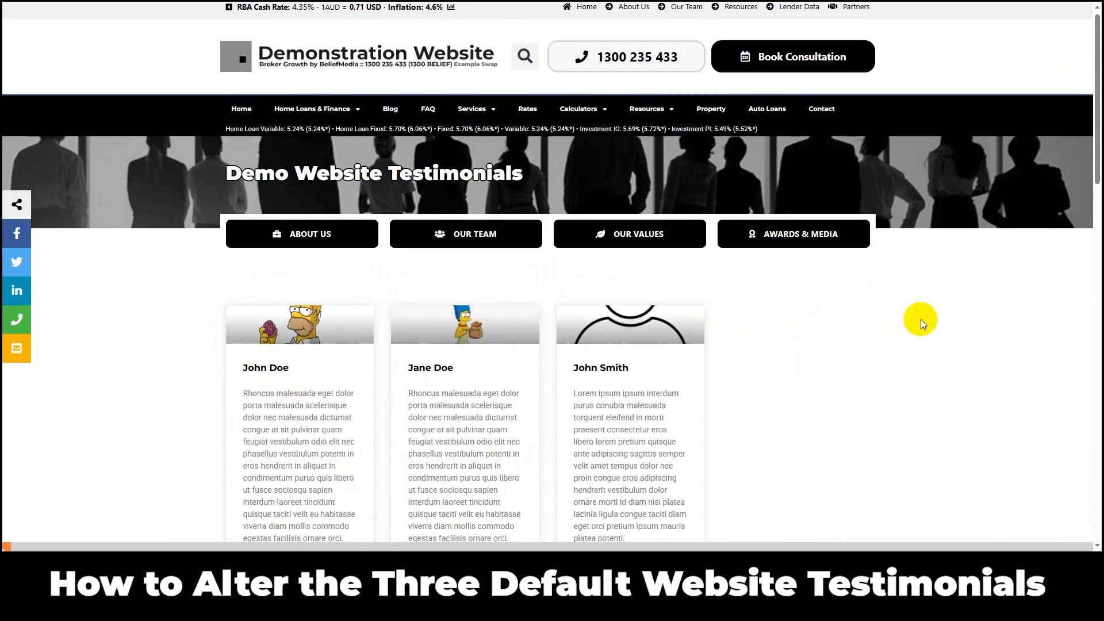
Step: Examine the layout and content of an individual testimonial page on the demo website
key("alt+Left")
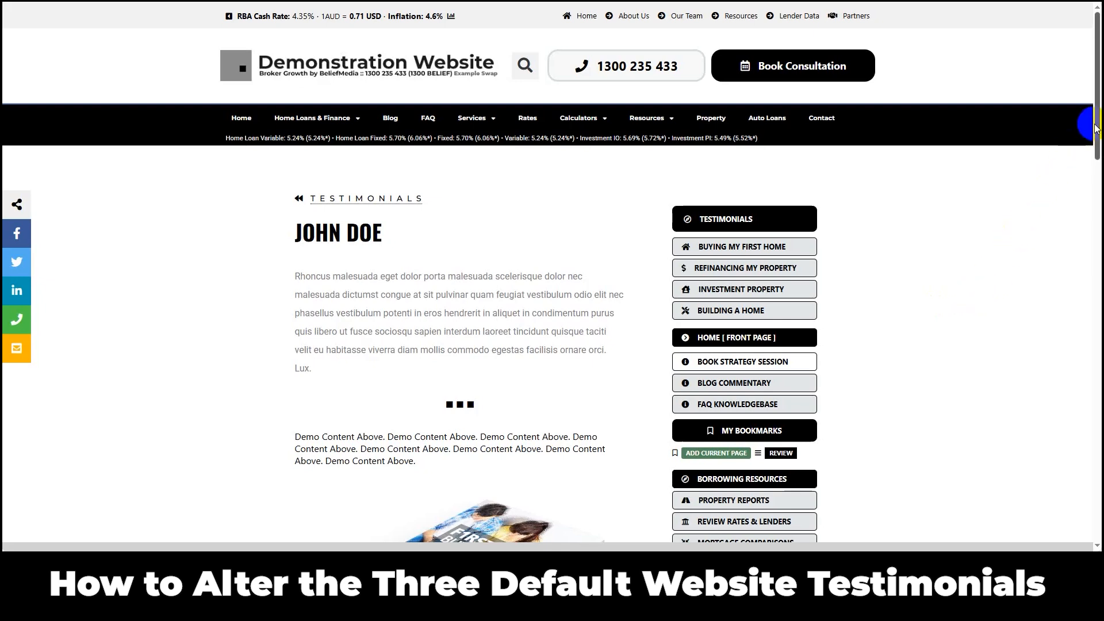
left_click_drag(1095, 123, 1093, 162)
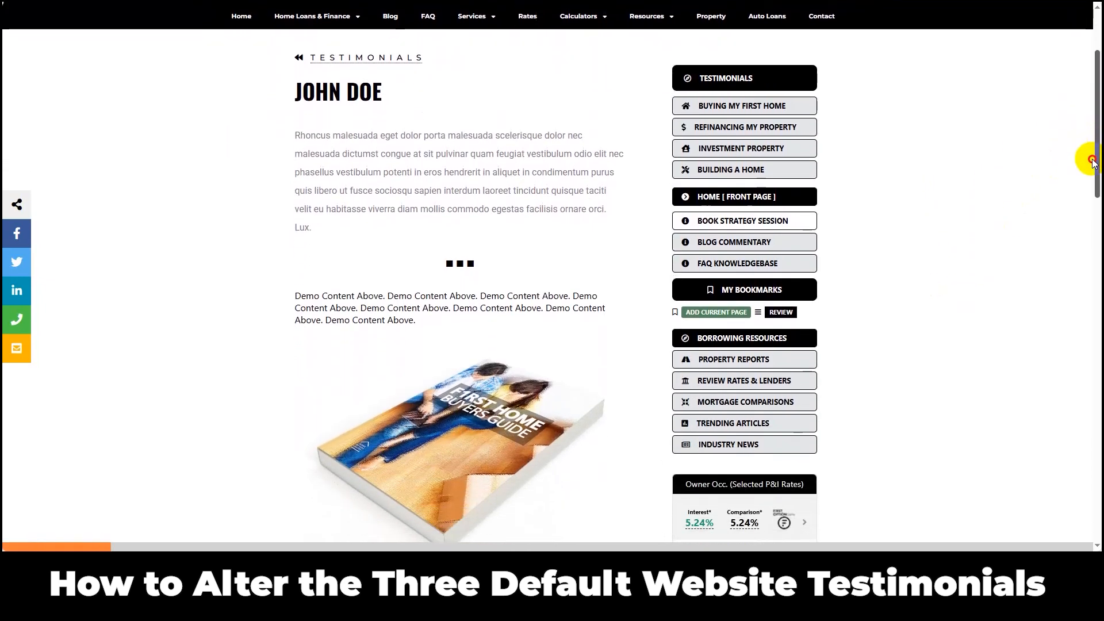
left_click_drag(1093, 162, 1094, 142)
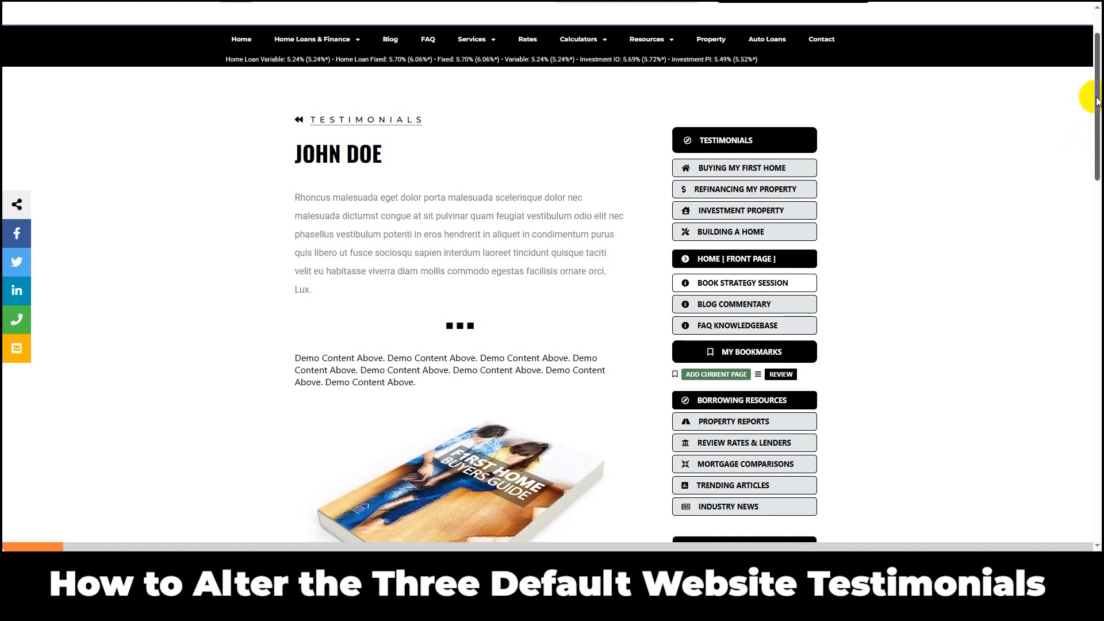
left_click_drag(1096, 101, 1096, 119)
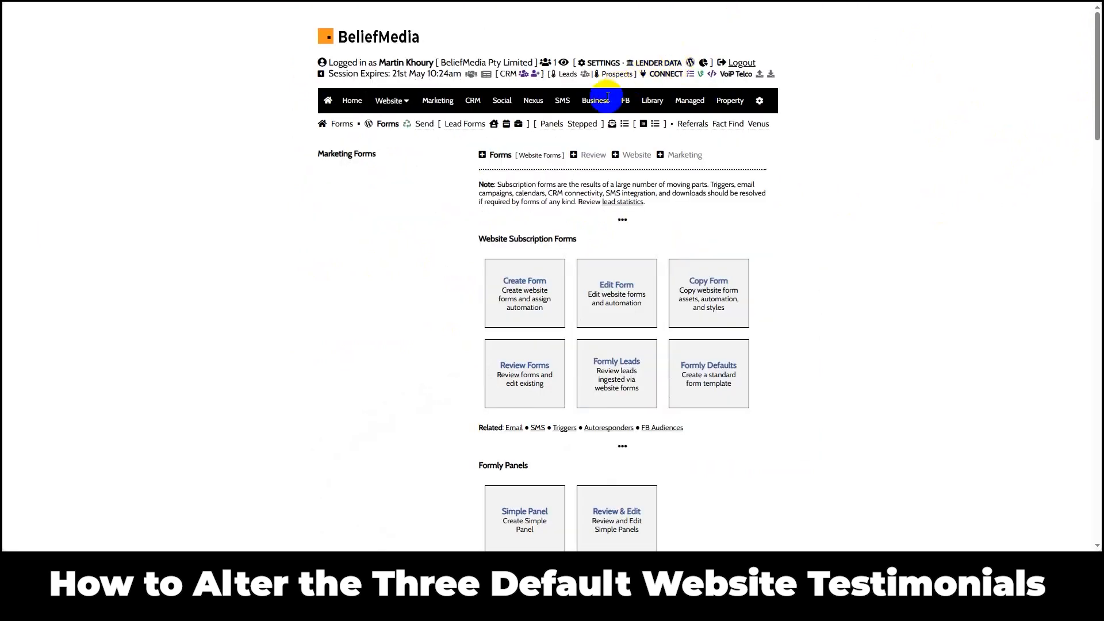
Step: Switch to the BeliefMedia platform and review the published website reviews, then locate BM Testimonials in the WordPress dashboard
left_click(619, 91)
left_click(723, 125)
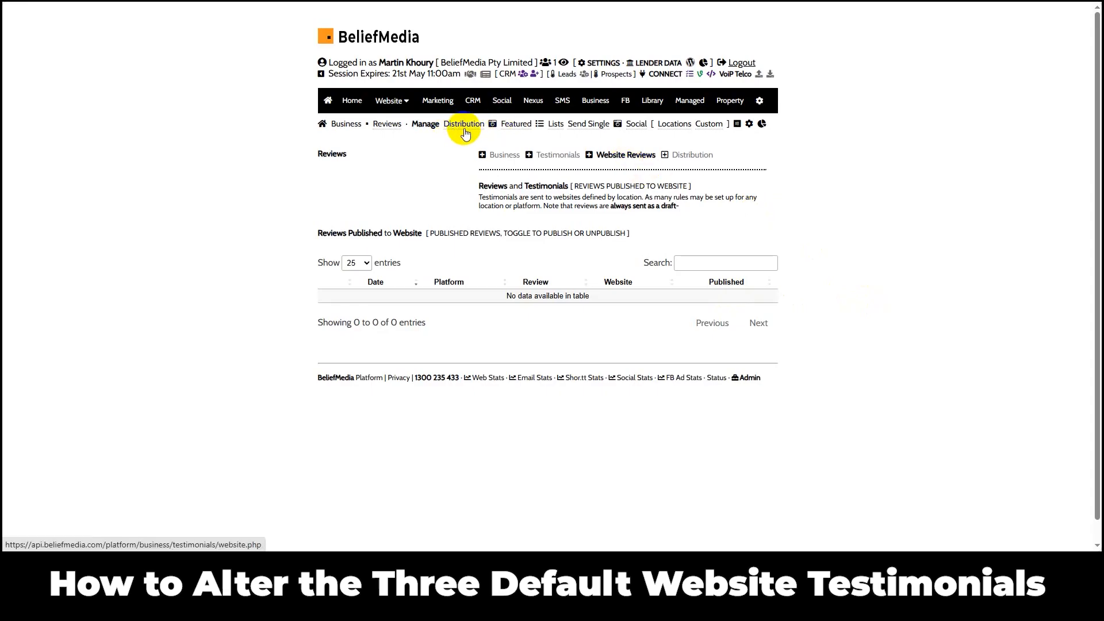
left_click(456, 127)
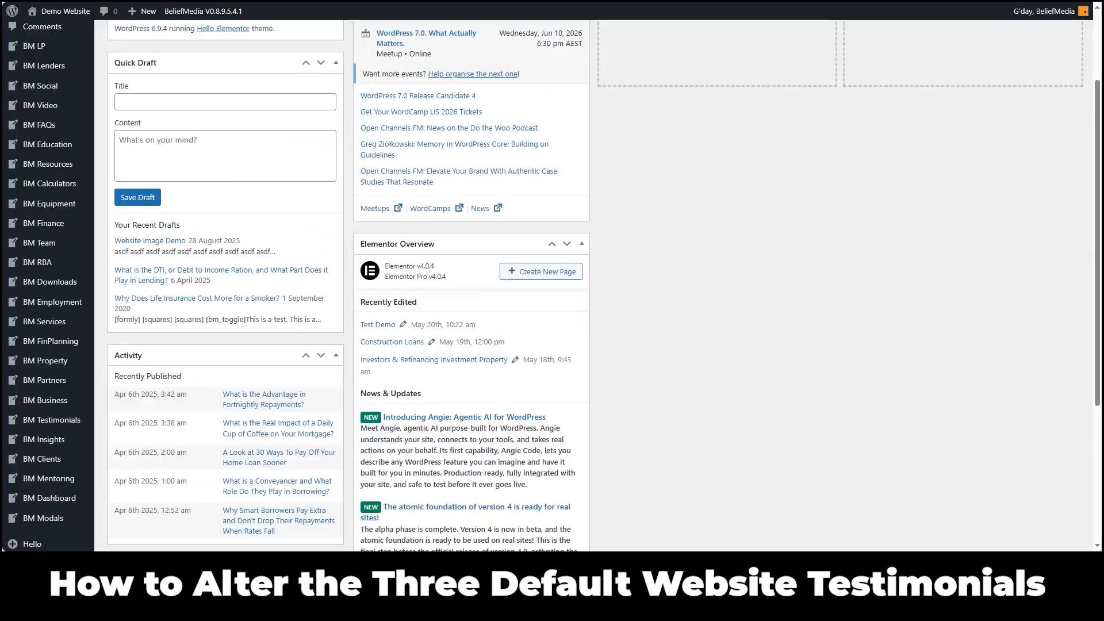
left_click(55, 426)
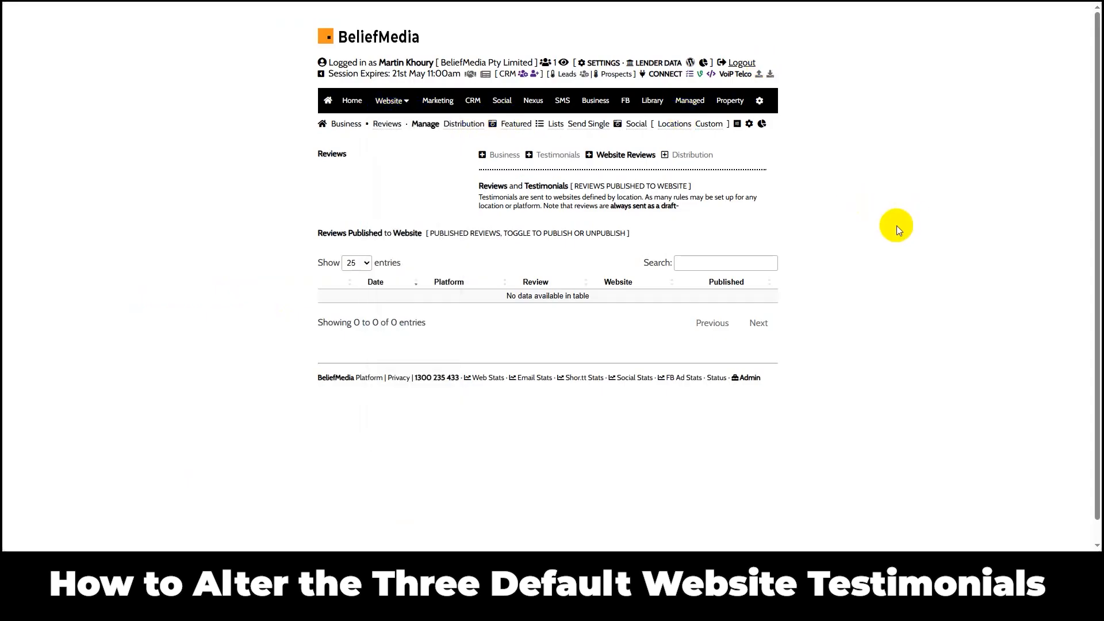
Step: In the BeliefMedia platform's website security settings, enable dashboard login access for belief.business for 3 hours
left_click(389, 101)
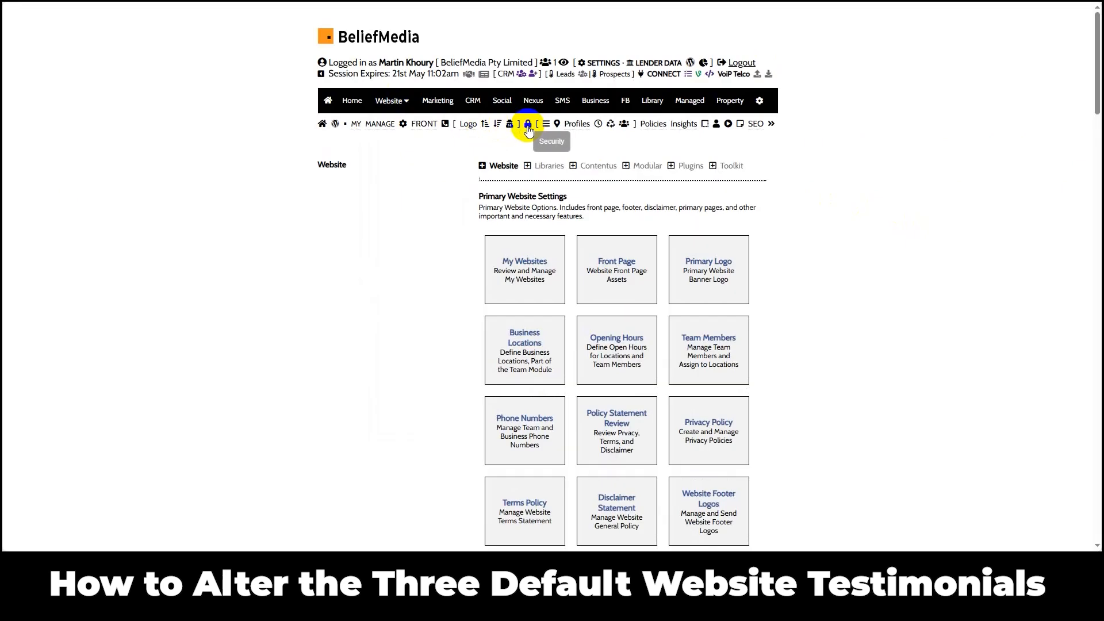
left_click(527, 125)
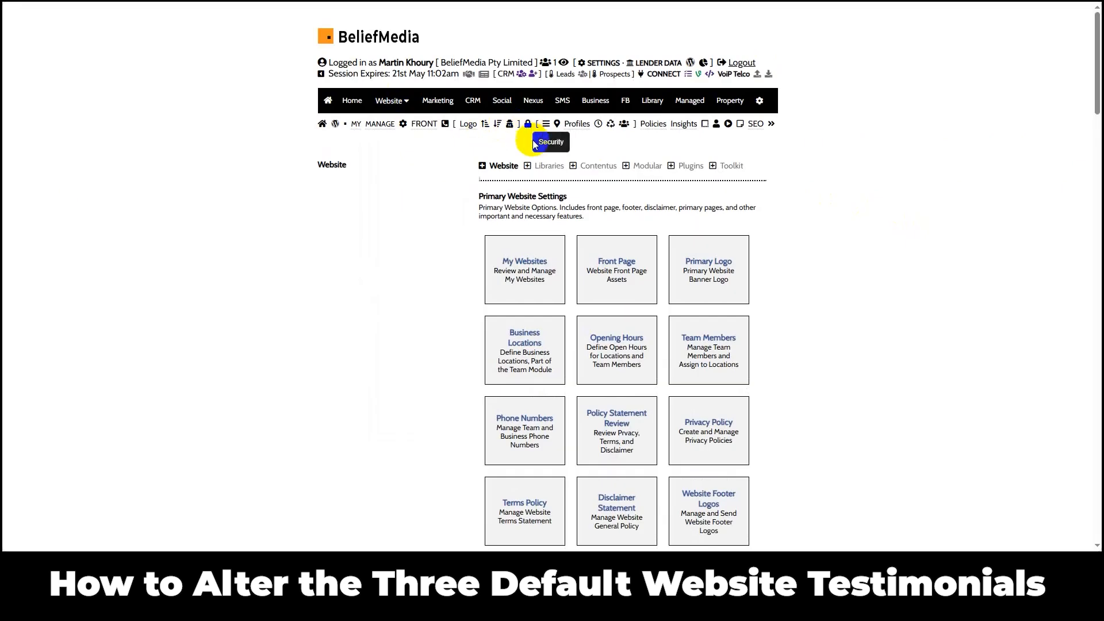
left_click(645, 316)
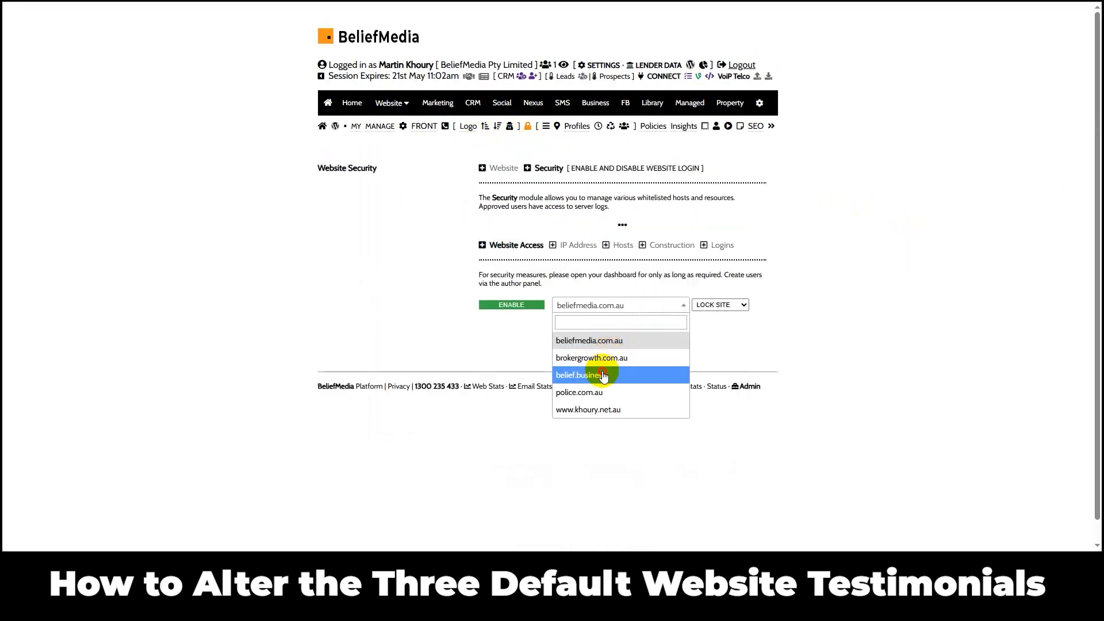
left_click(574, 375)
left_click(721, 311)
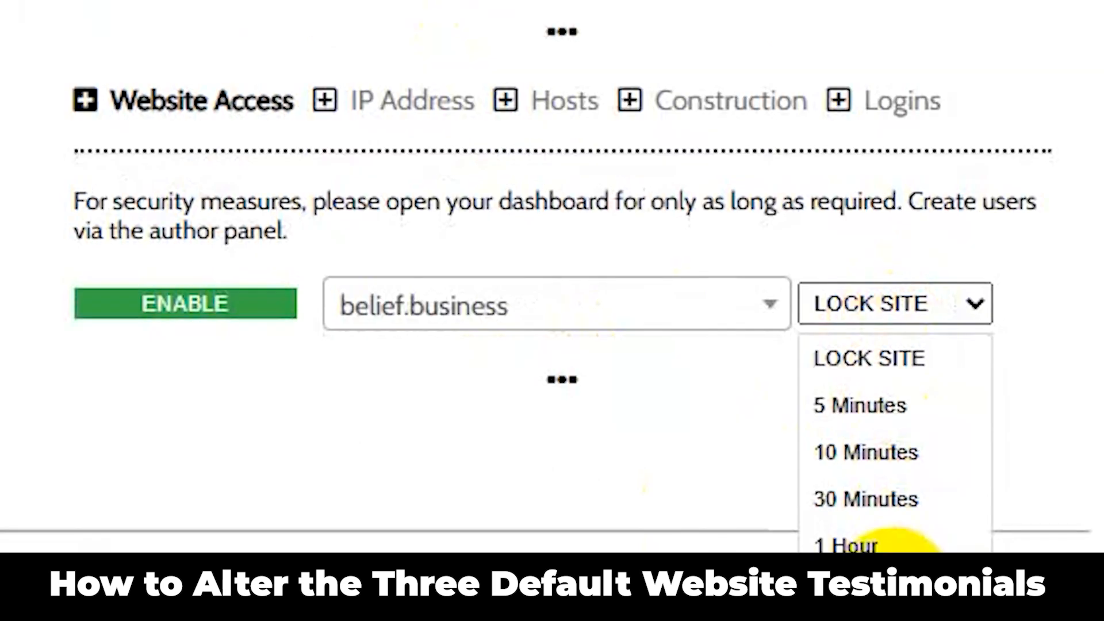
left_click(862, 618)
left_click(278, 310)
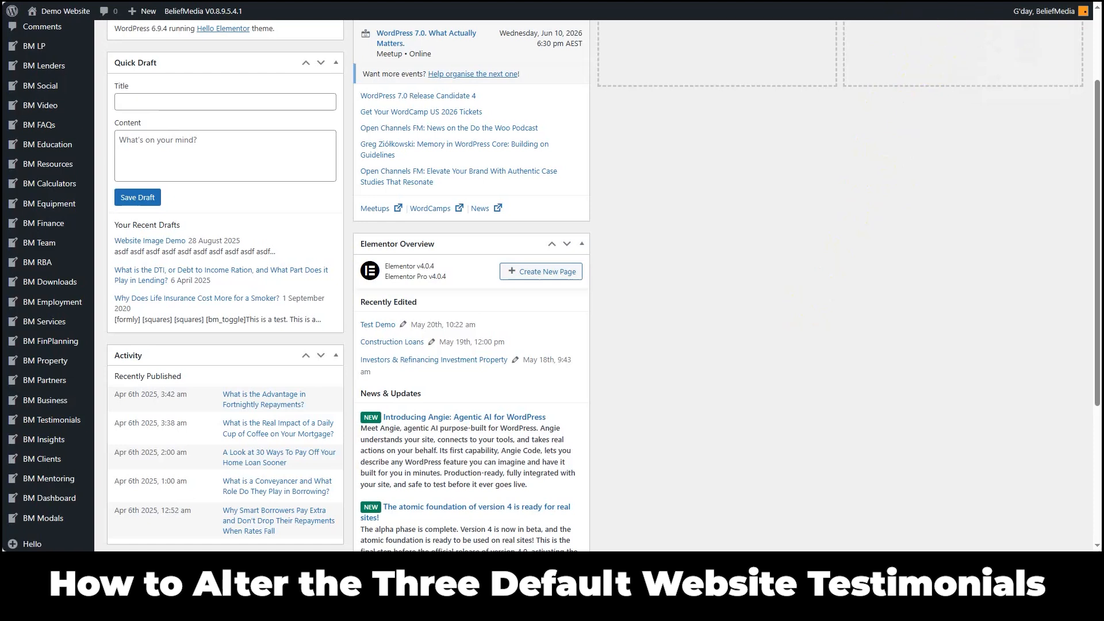
Step: View the IP Address section of the website security module
left_click(951, 9)
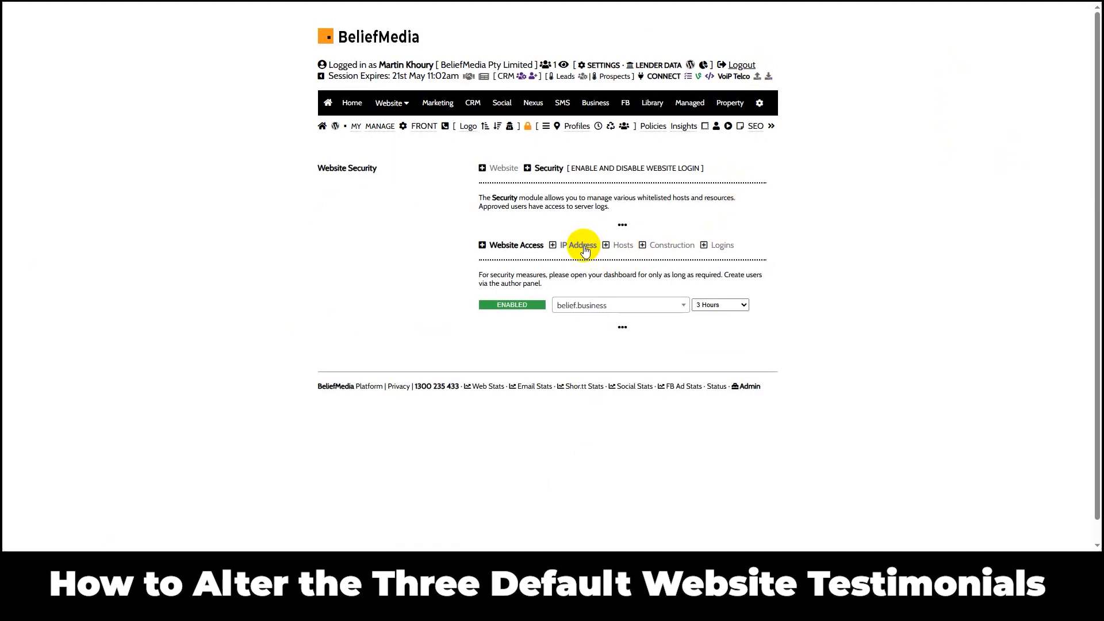
left_click(577, 248)
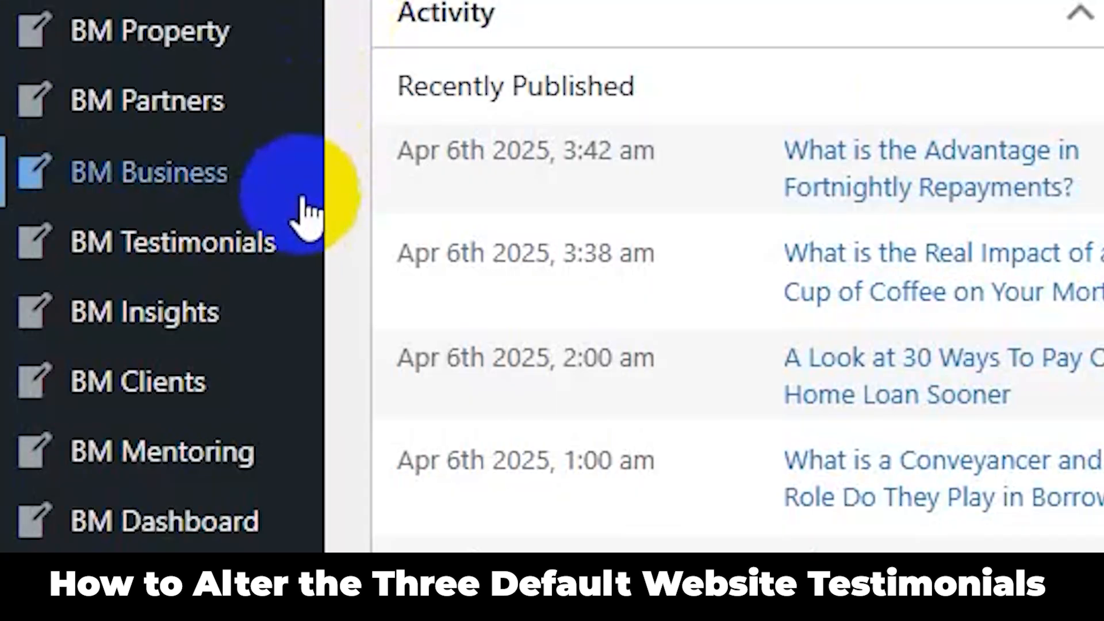
Step: Open the first testimonial in the WordPress BM Testimonials list for editing and repeat the surname at the end of its title
mouse_move(276, 241)
left_click(457, 253)
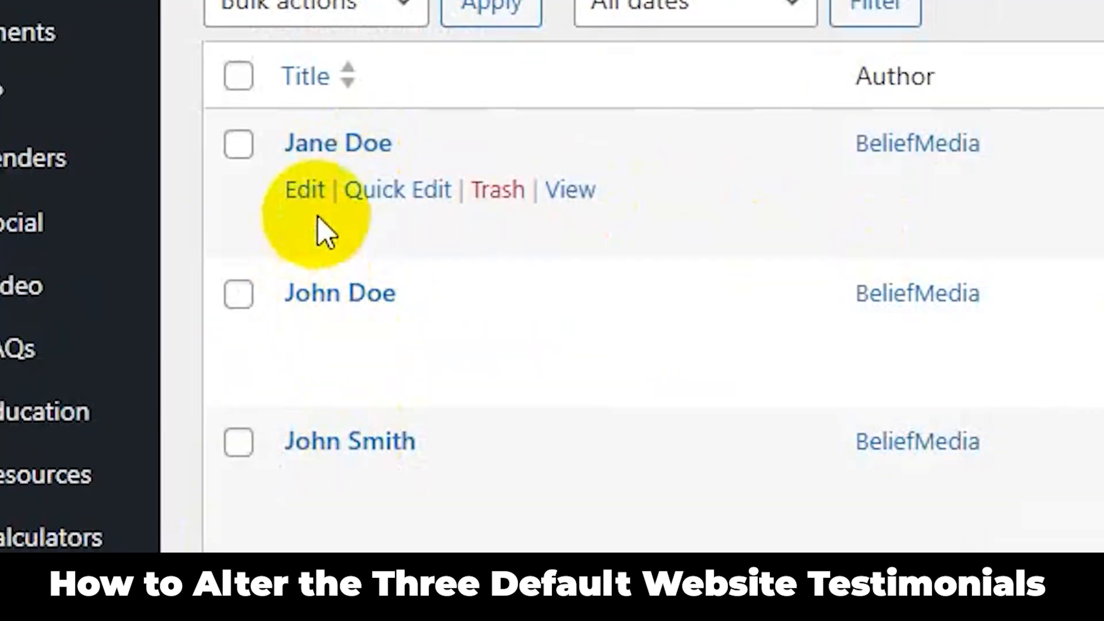
left_click(304, 193)
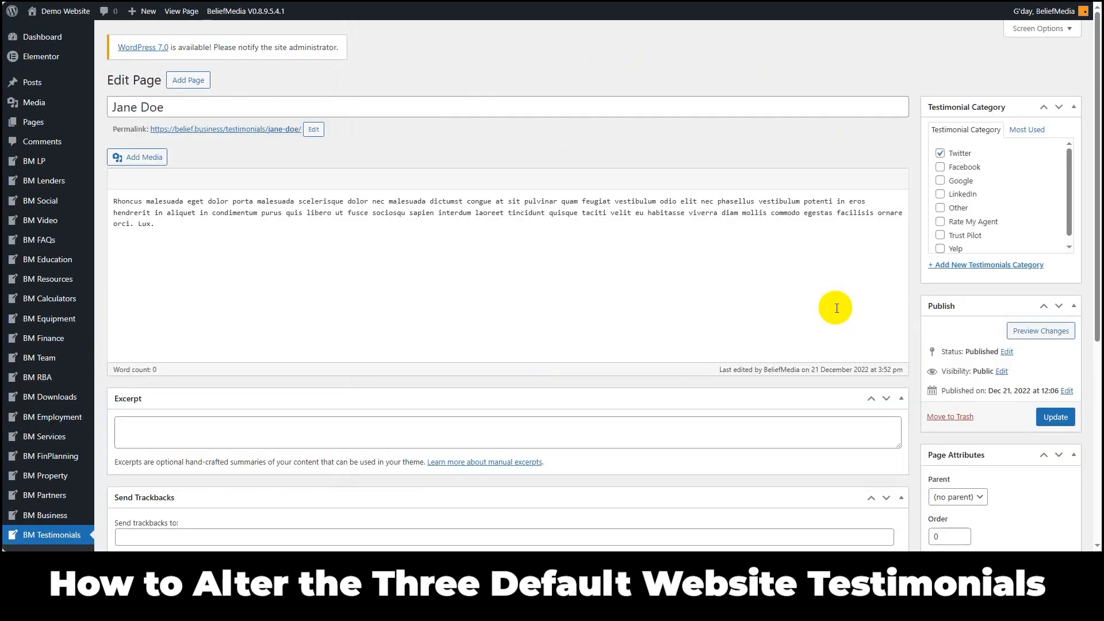
left_click(184, 106)
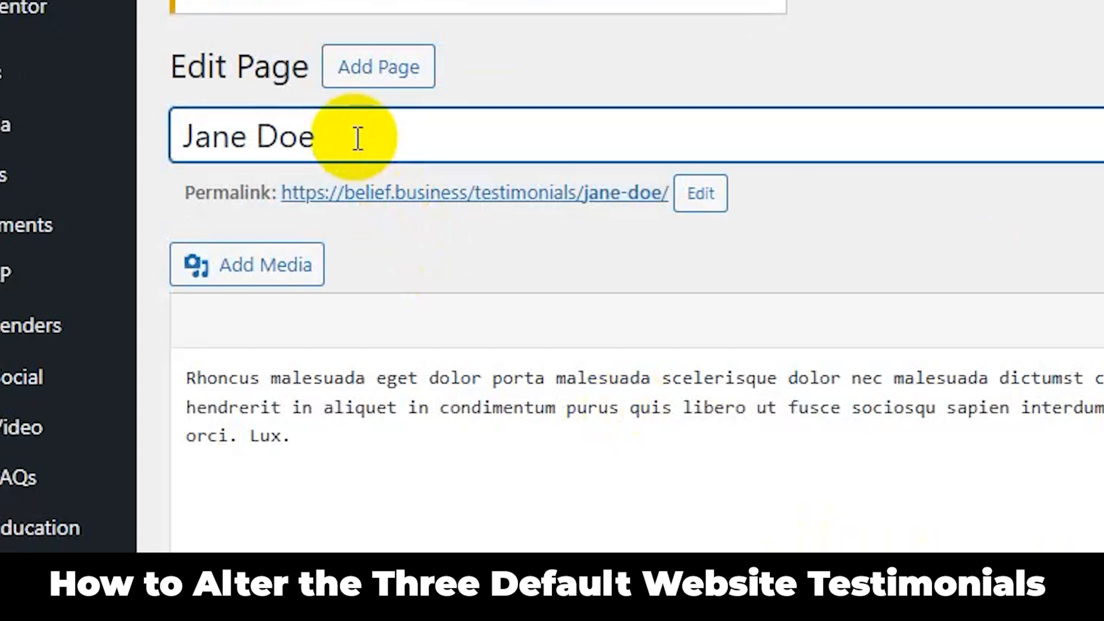
type("Doe")
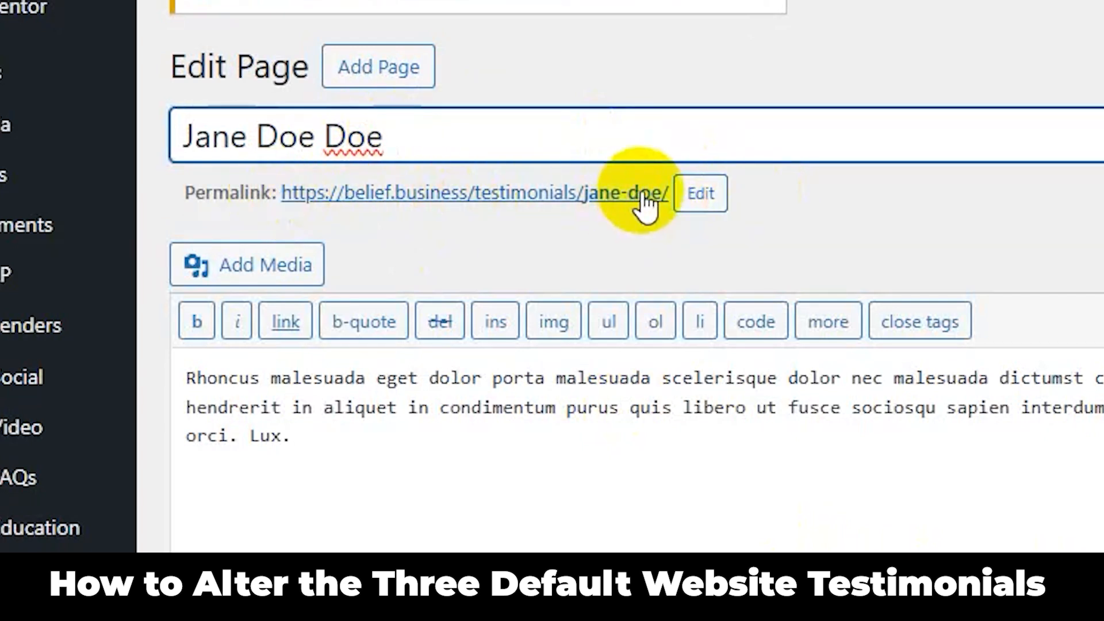
Step: Append "-joe" to the testimonial's permalink slug and accept the change
left_click(705, 193)
left_click(694, 197)
type("-joe")
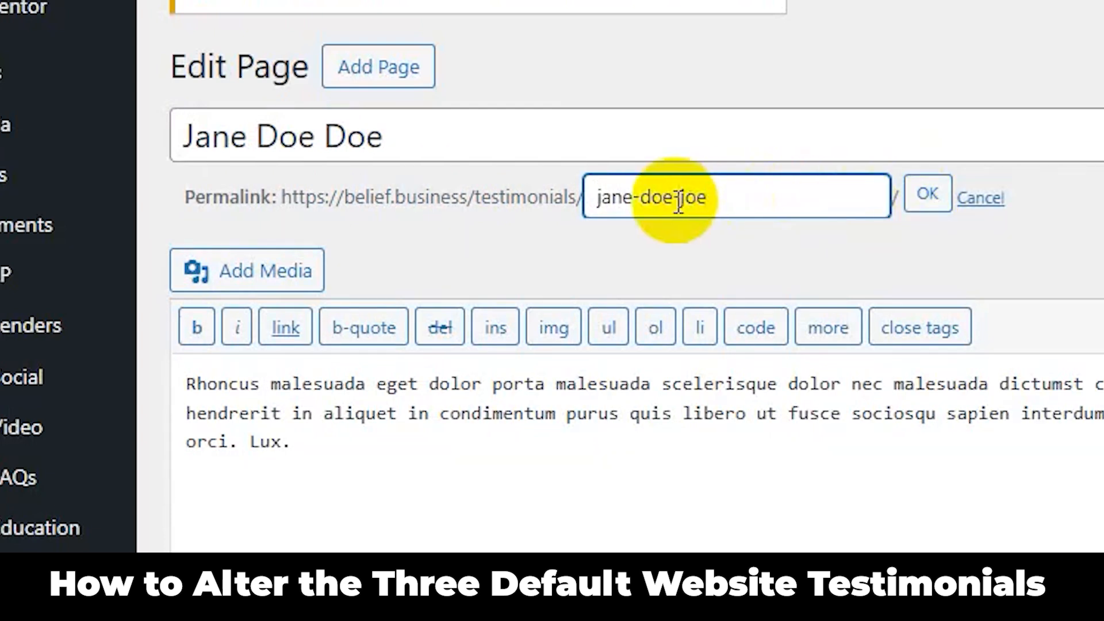
left_click(913, 206)
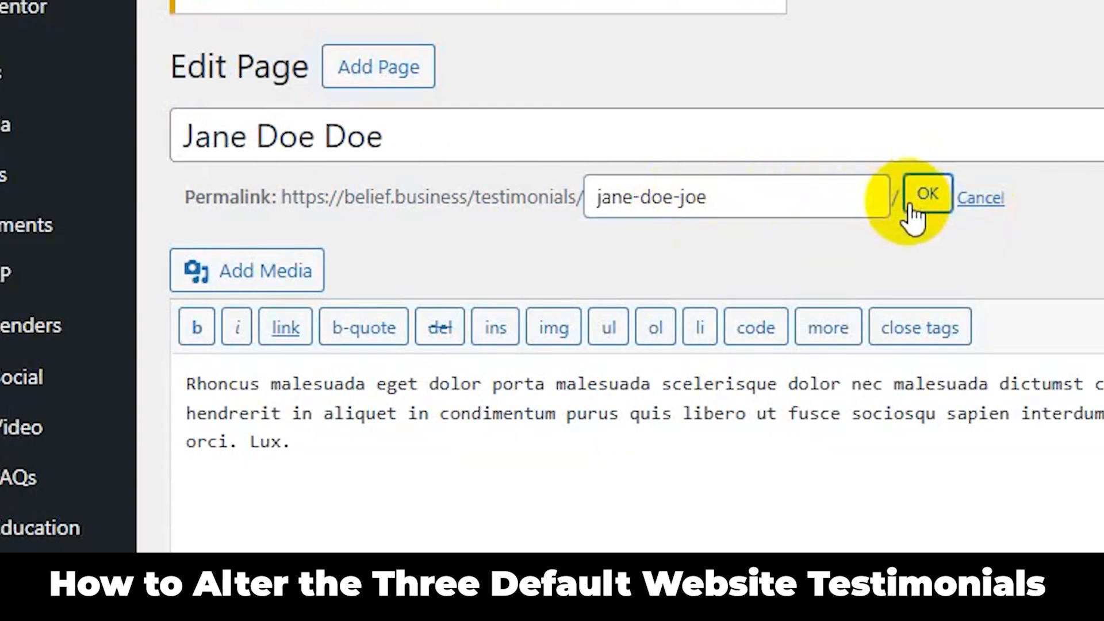
Step: Add the sentence "This is an update." to the end of the testimonial's body text
left_click(433, 444)
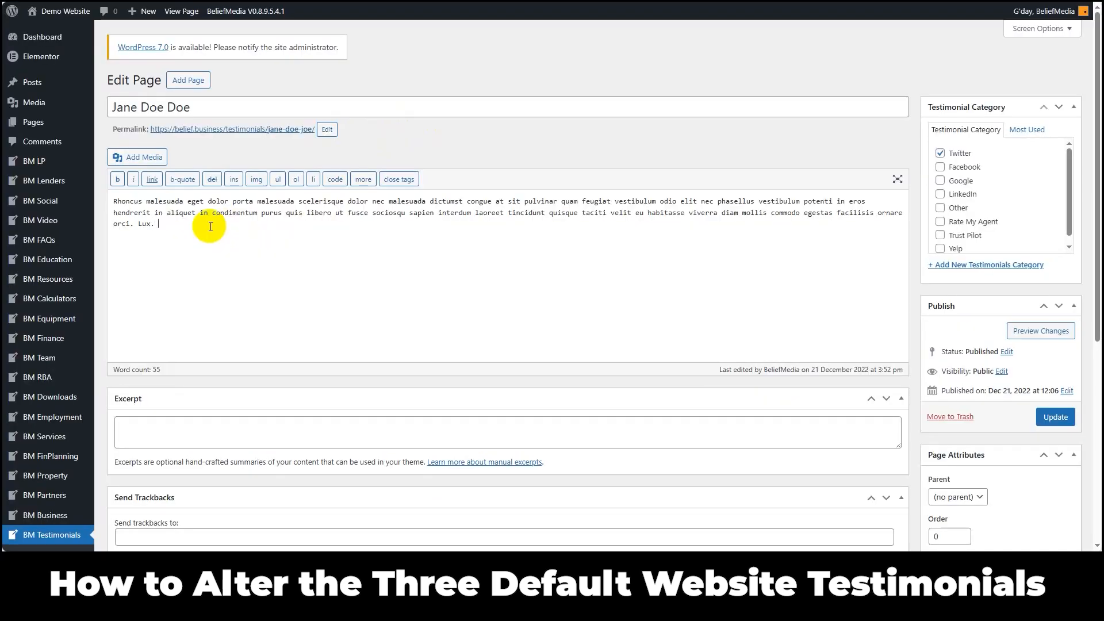
type("This is ")
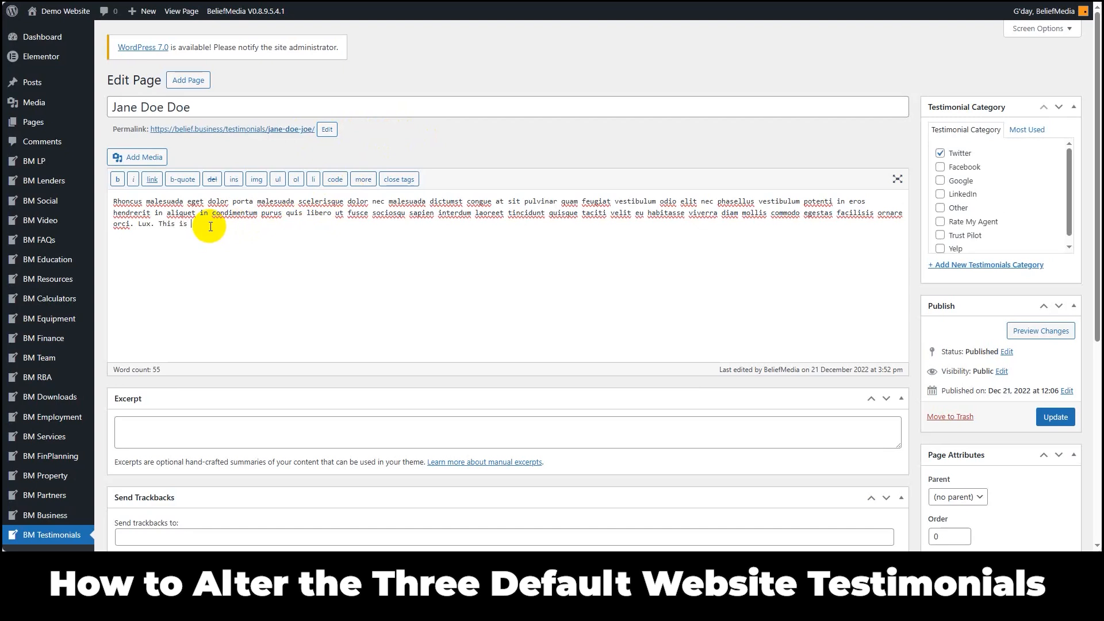
type("an update.")
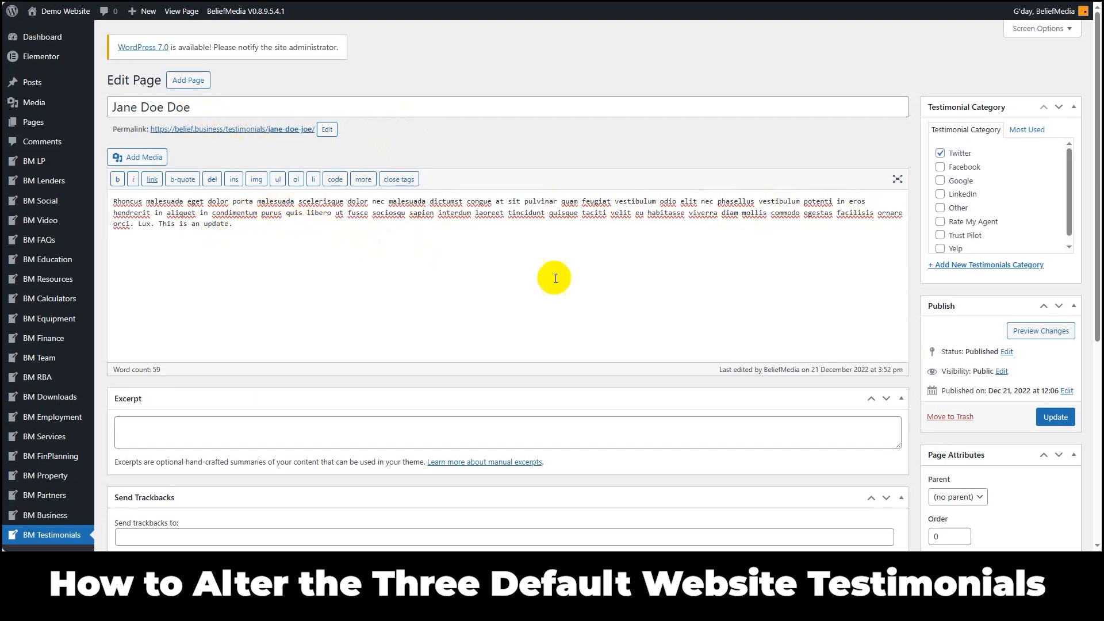
Step: Assign the testimonial to the Google category and remove it from the Twitter category
left_click(941, 182)
left_click(939, 154)
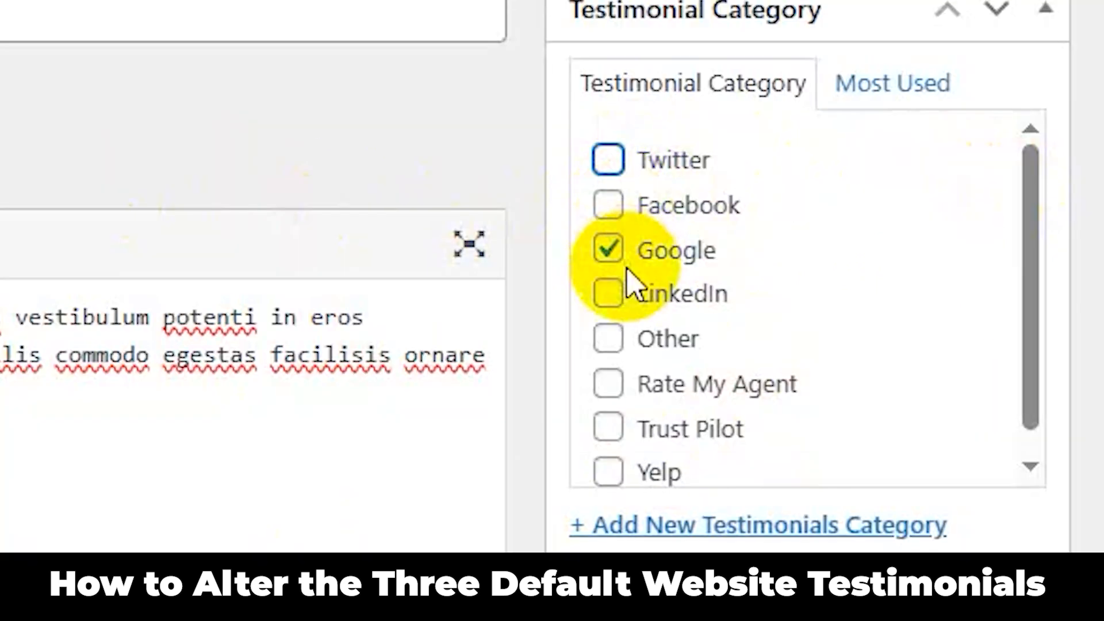
left_click_drag(1033, 200, 1026, 172)
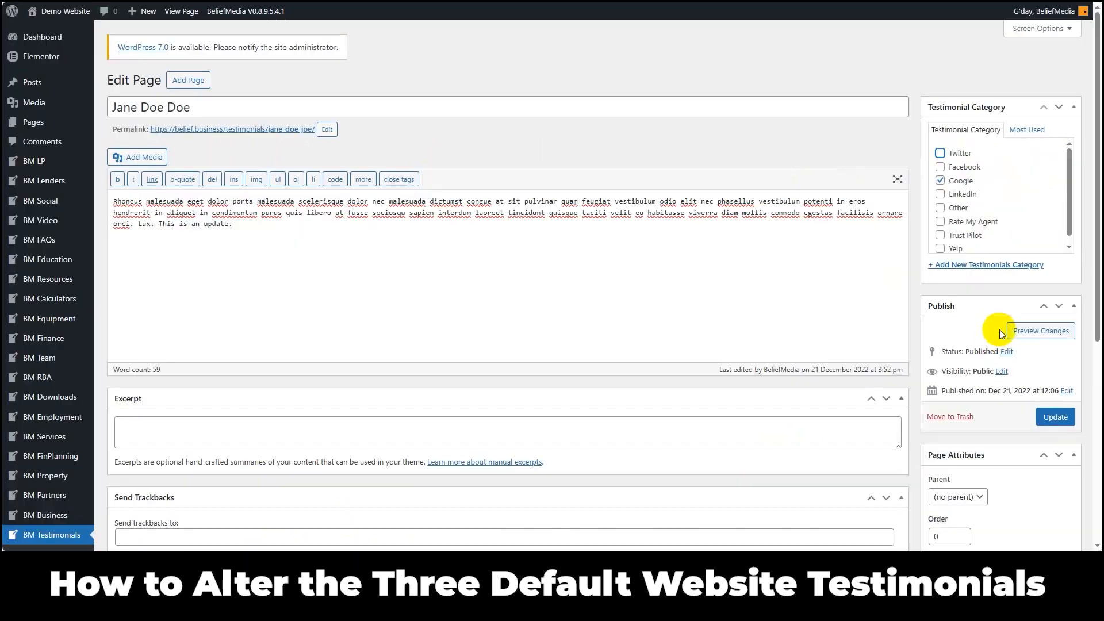
Step: Check the testimonial's featured image and save the edits to the published testimonial
scroll(991, 336, "down", 6)
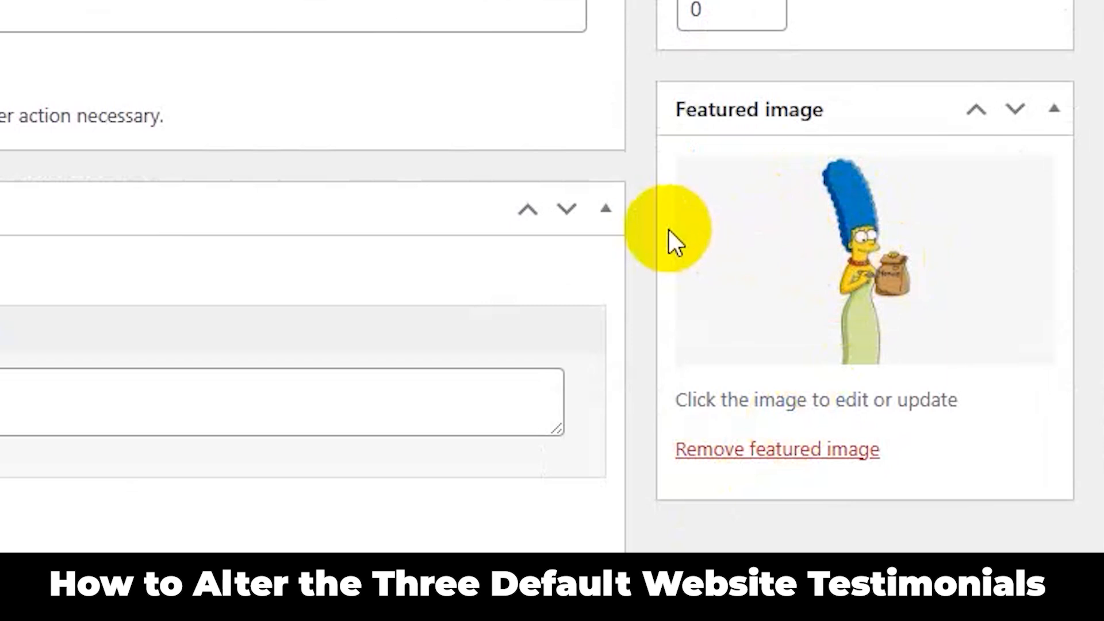
scroll(647, 218, "up", 5)
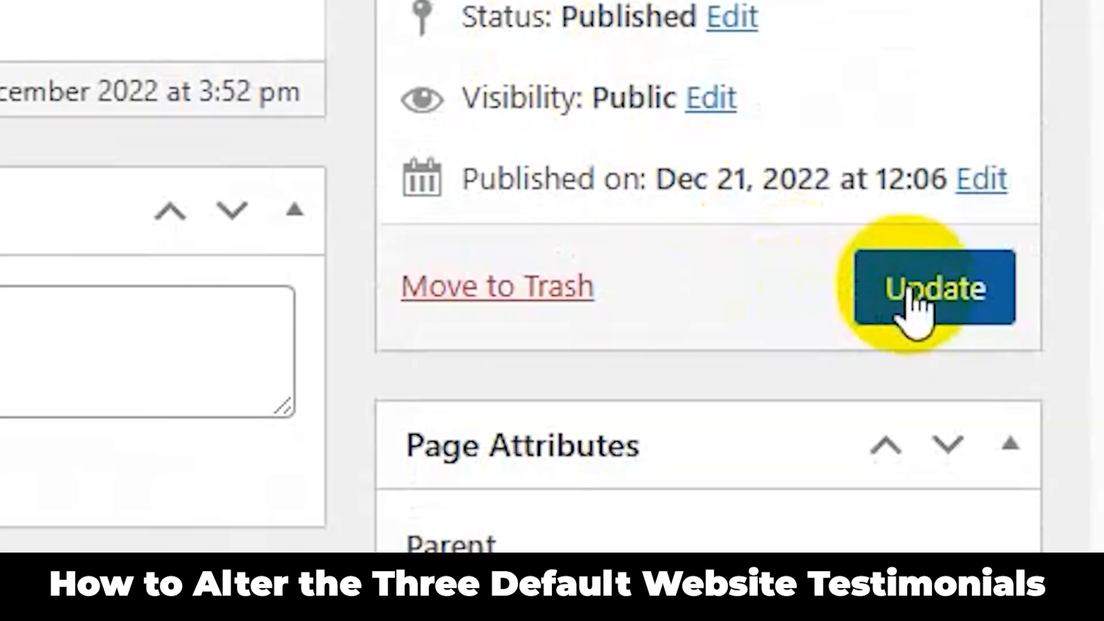
left_click(909, 287)
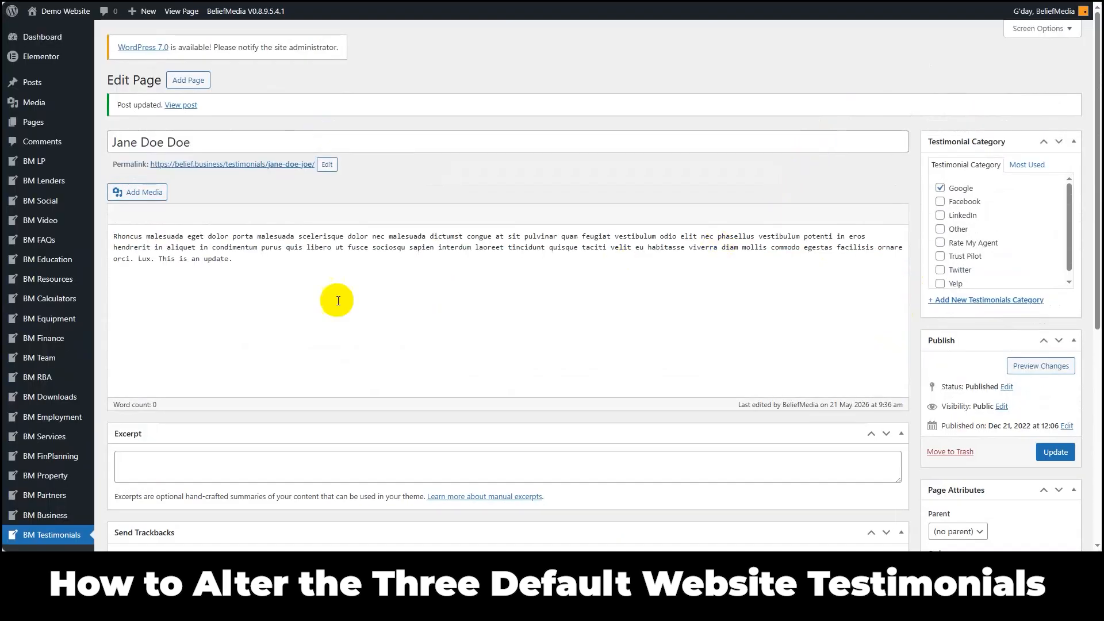
left_click(242, 259)
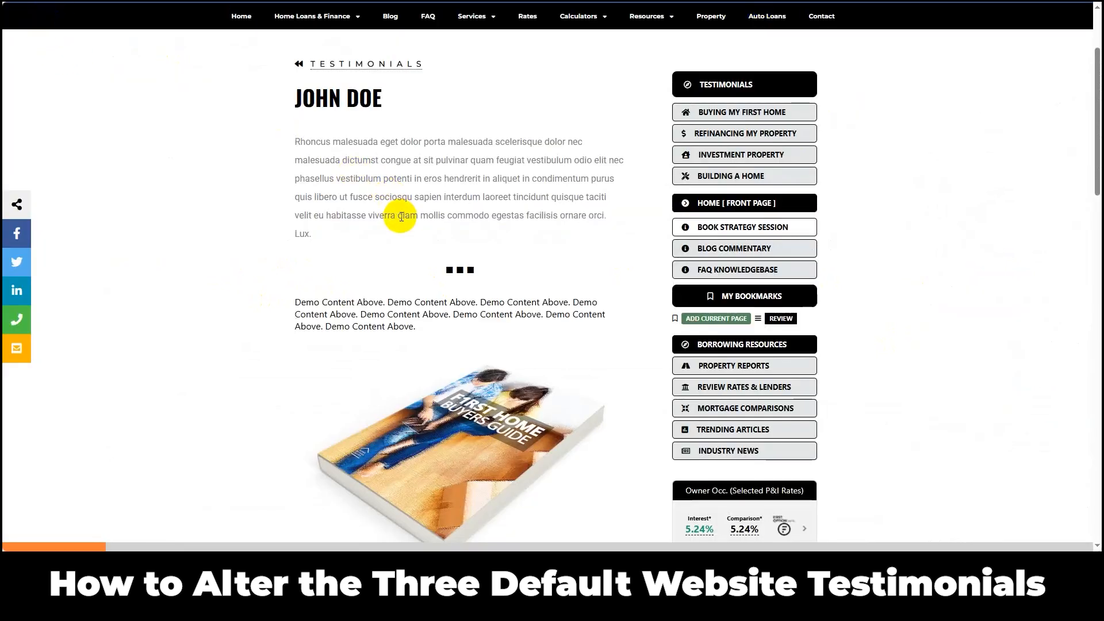
Step: Load the edited testimonial on the live website and review its title, text and the content below
key("F5")
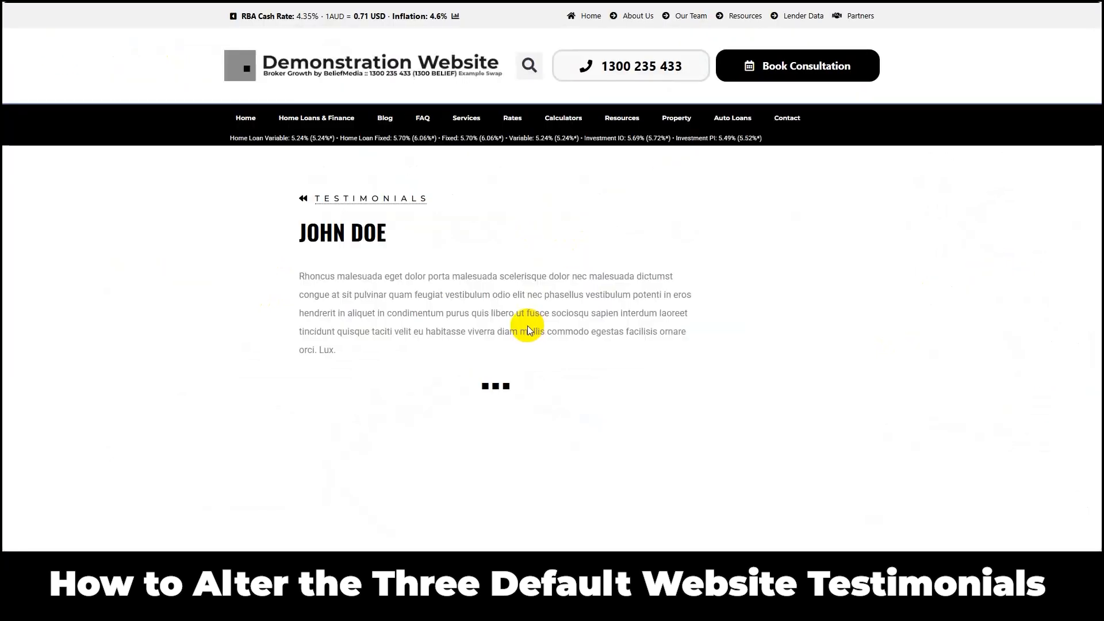
scroll(533, 324, "down", 12)
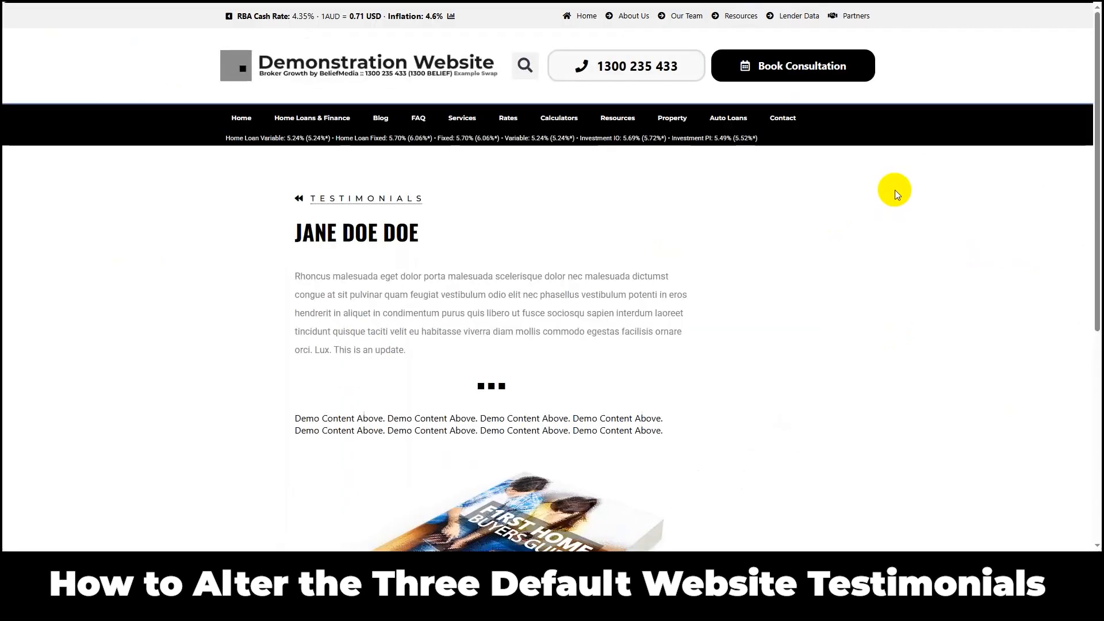
left_click_drag(314, 367, 389, 372)
left_click(385, 366)
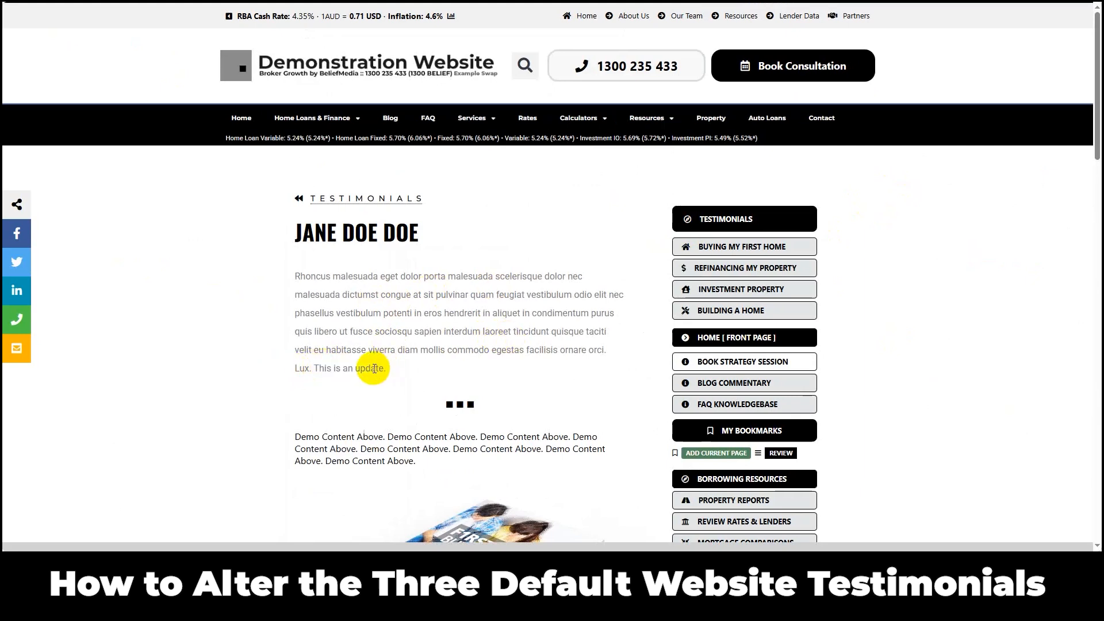
scroll(380, 363, "down", 3)
scroll(397, 327, "down", 1)
scroll(405, 318, "up", 3)
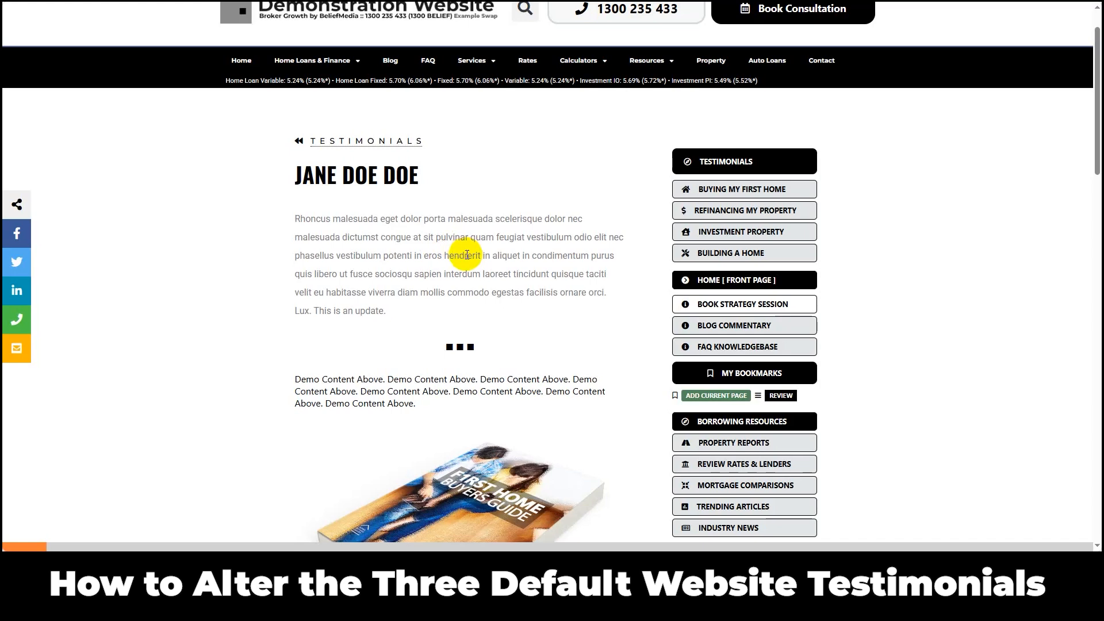
scroll(460, 255, "down", 2)
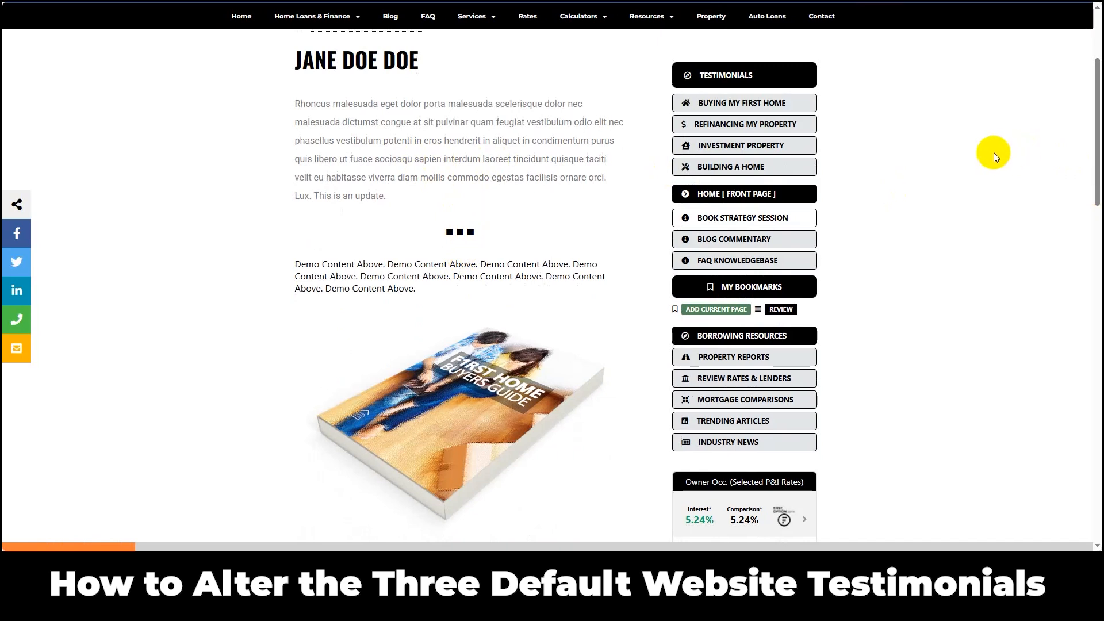
scroll(993, 155, "up", 3)
scroll(995, 154, "down", 2)
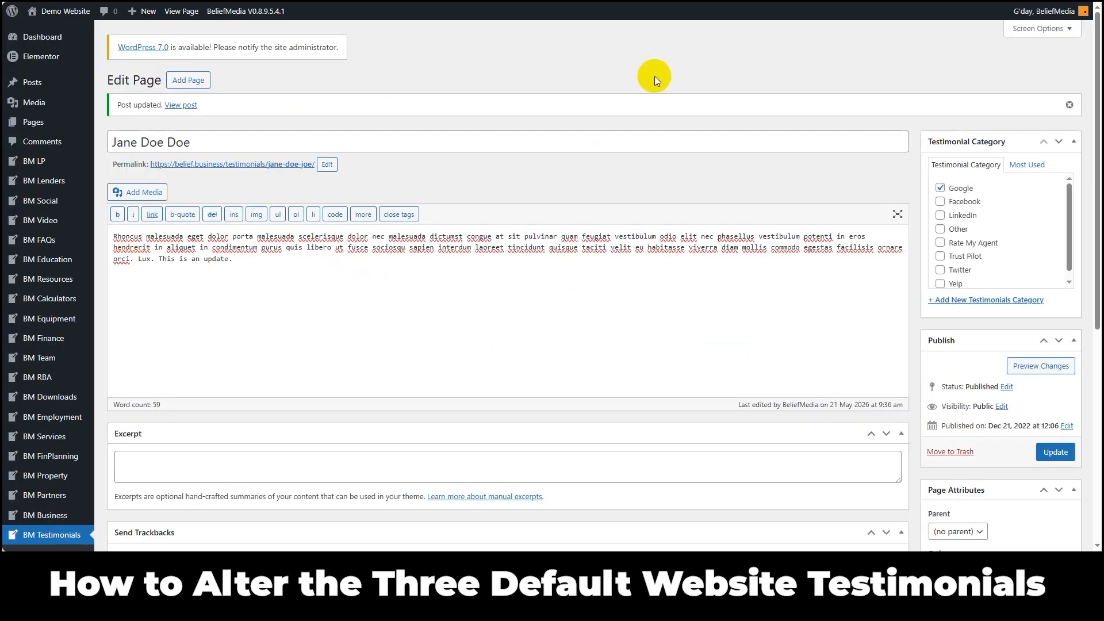
Step: Revisit the edited testimonial in the WordPress editor and the website security page for whitelisting an IP address
left_click(57, 533)
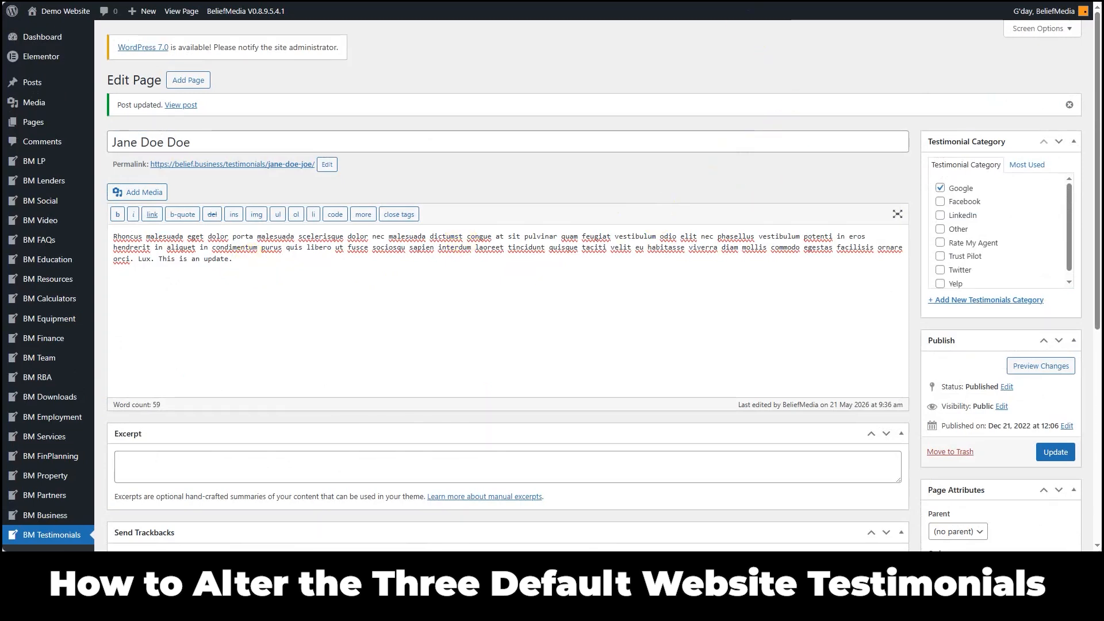
key("ctrl+Tab")
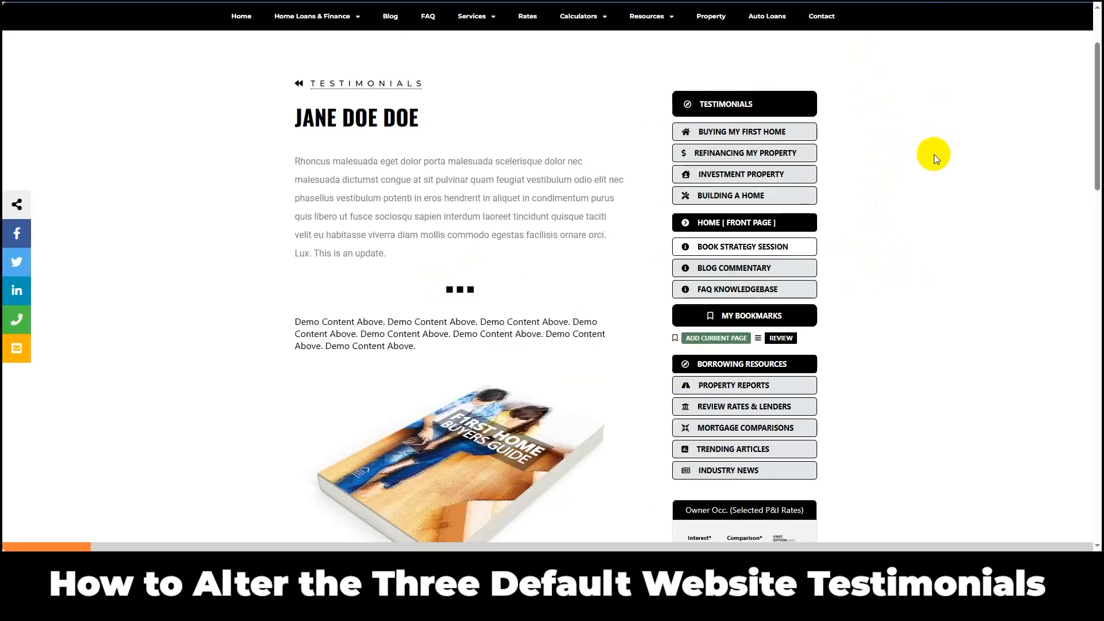
Step: Return to the live testimonial page and examine it down to the footer links
scroll(962, 154, "up", 3)
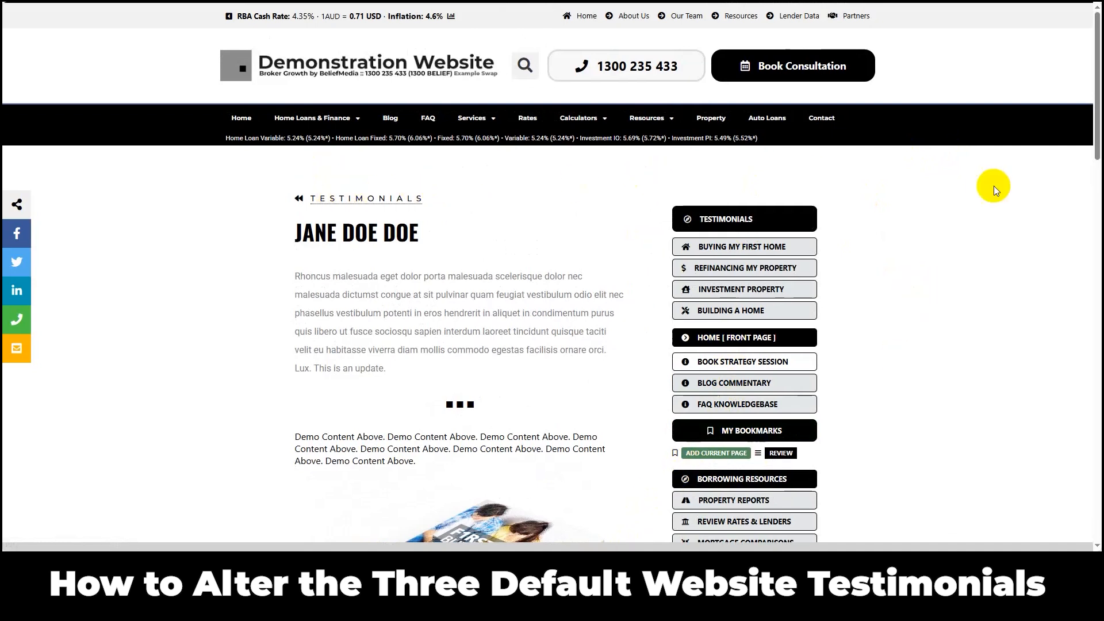
left_click(1097, 76)
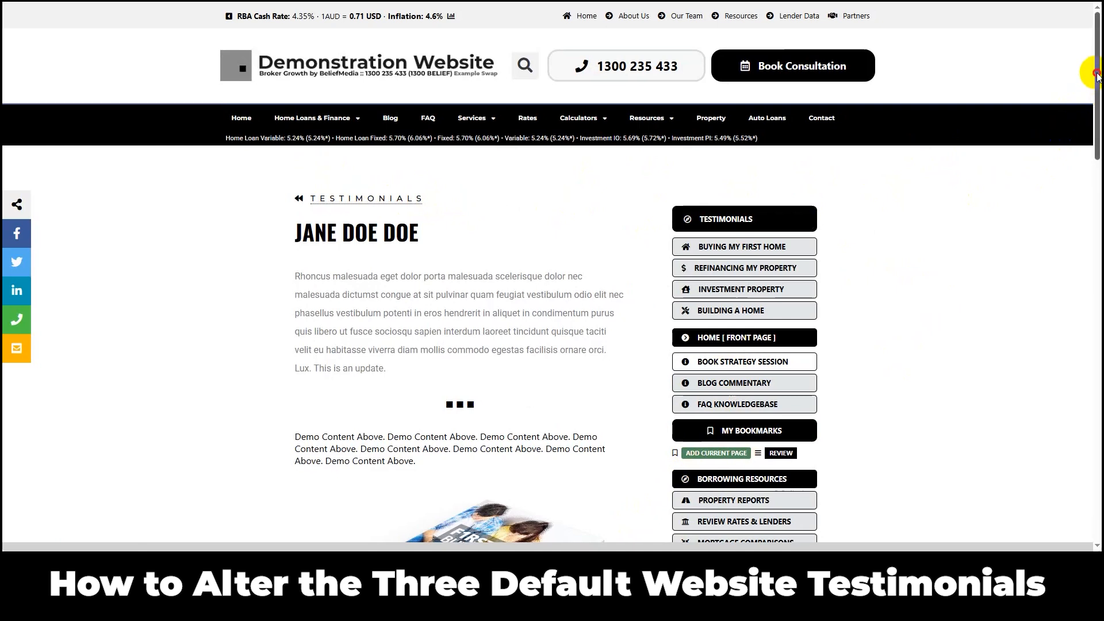
key("alt+Left")
left_click_drag(1097, 135, 1070, 420)
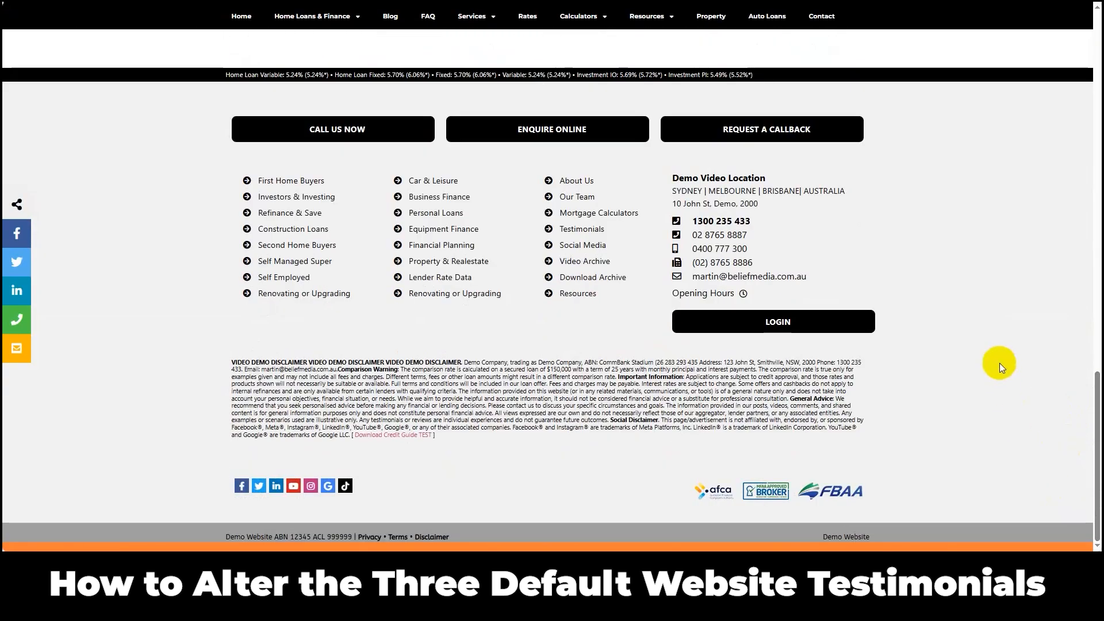